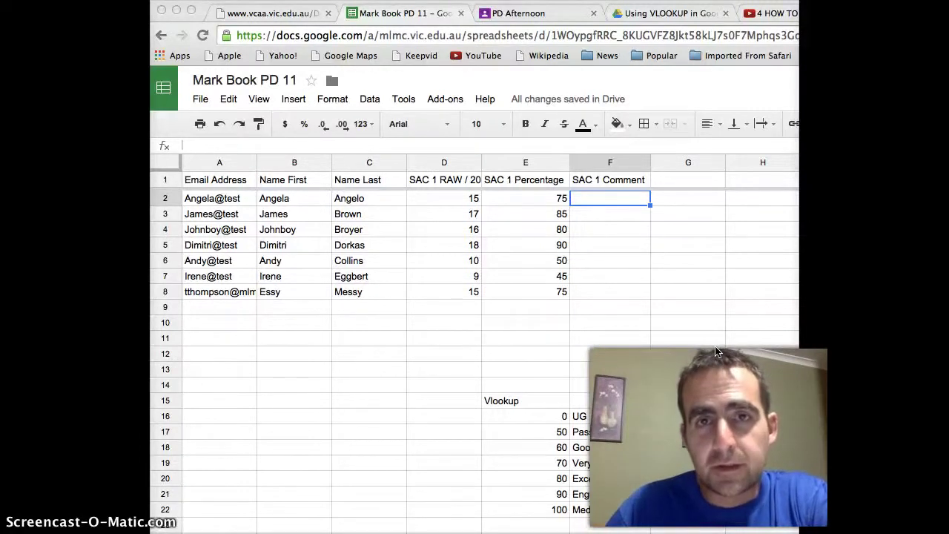
# Look over the Pass entry in the lookup table and the empty comment cell F3
pyautogui.click(603, 431)
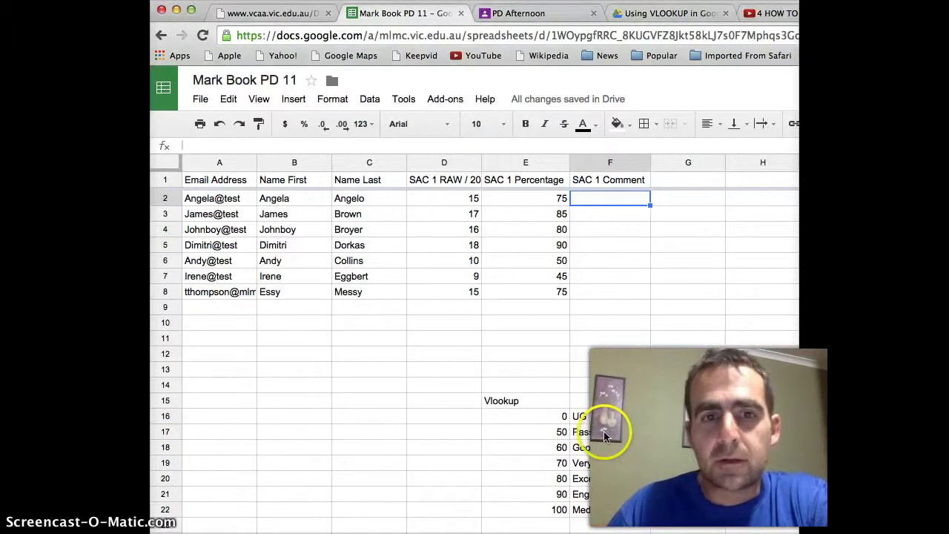
pyautogui.click(604, 431)
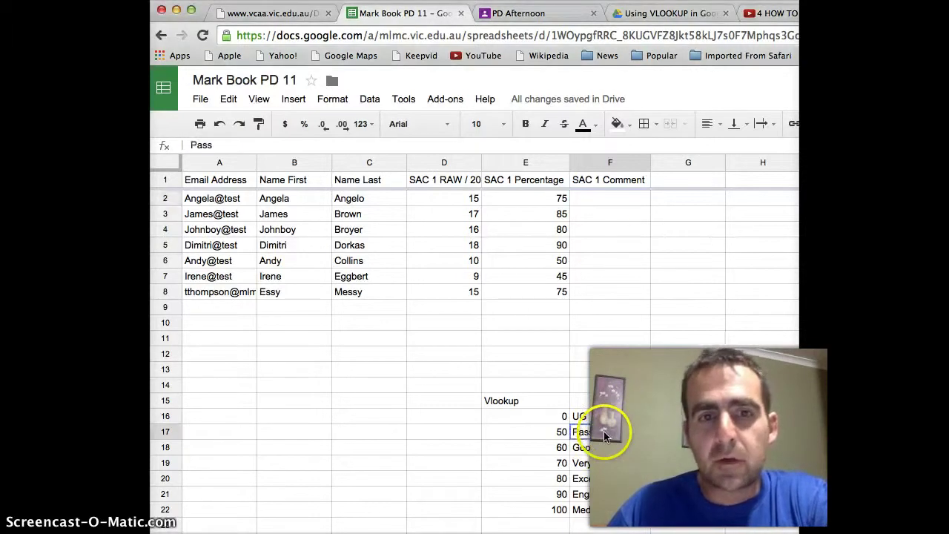
pyautogui.click(585, 218)
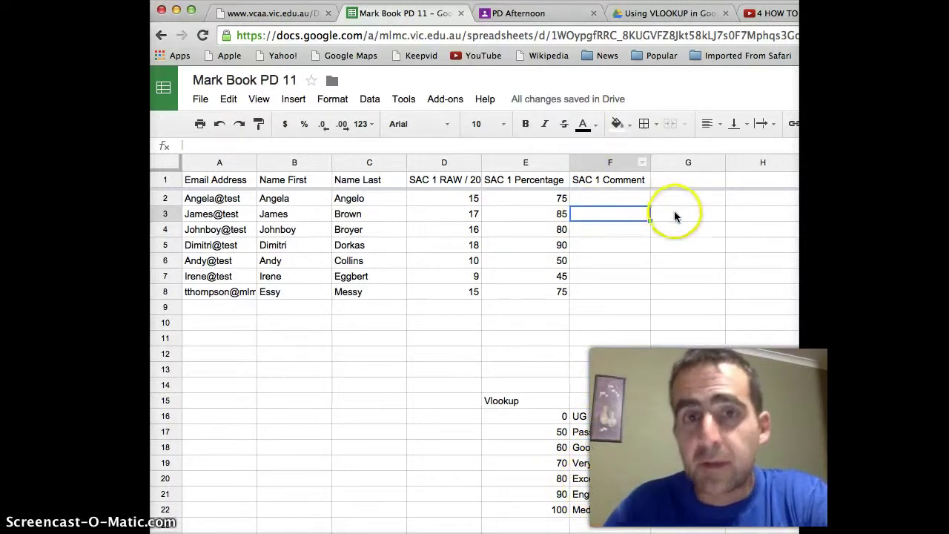
pyautogui.doubleClick(603, 220)
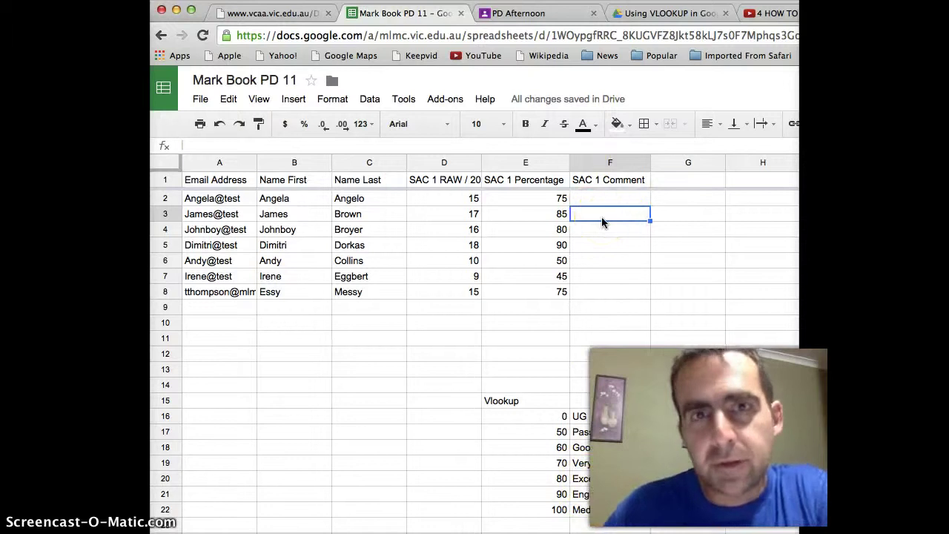
# In F2, begin the formula =VLOOKUP(E2, with E2's percentage as the lookup value
pyautogui.click(597, 201)
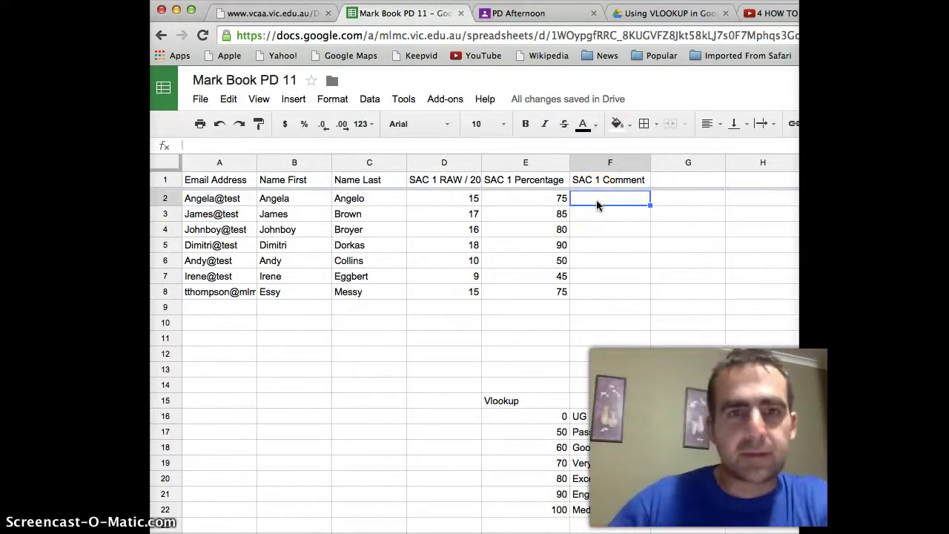
pyautogui.write('=')
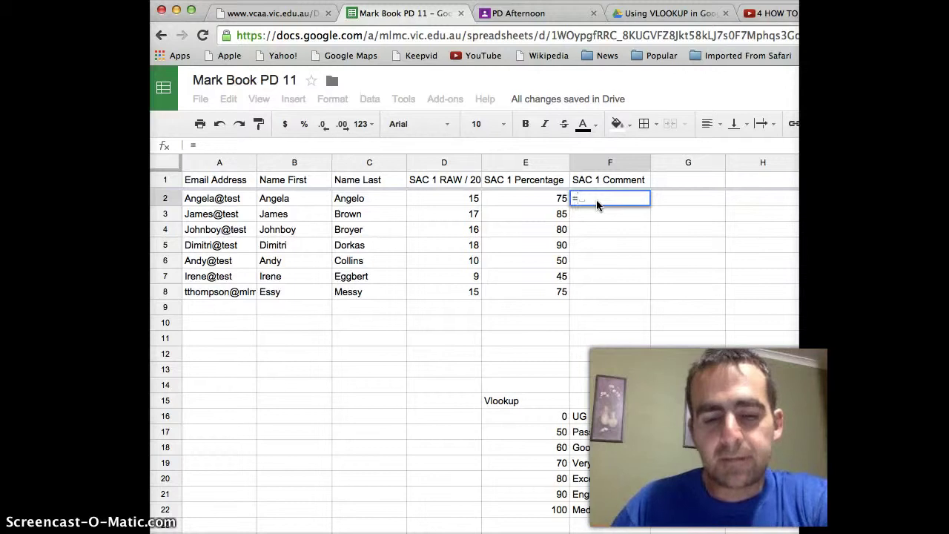
pyautogui.write('v1')
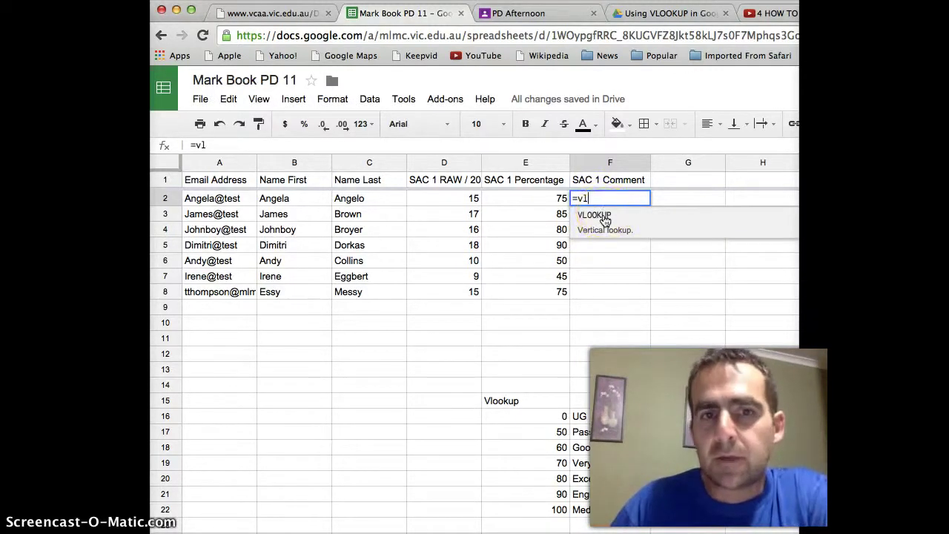
pyautogui.click(596, 215)
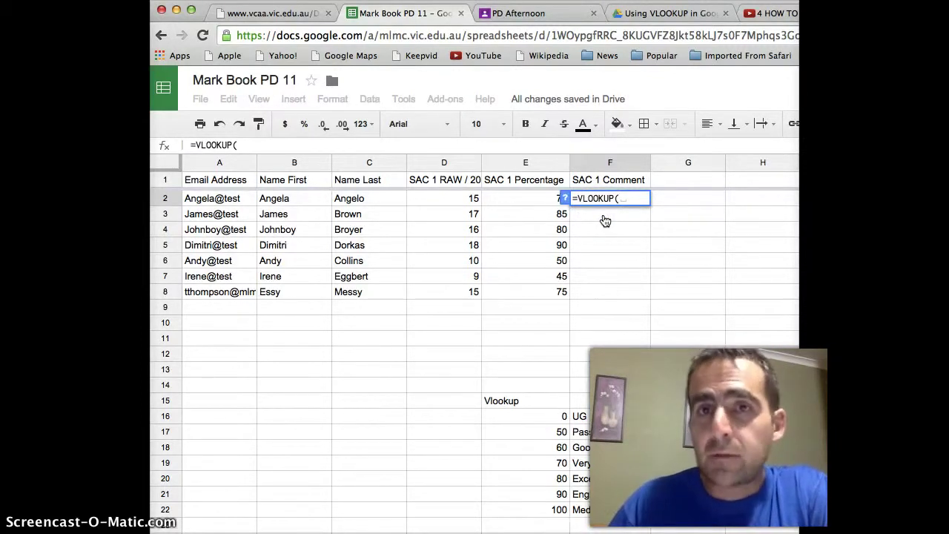
pyautogui.click(534, 198)
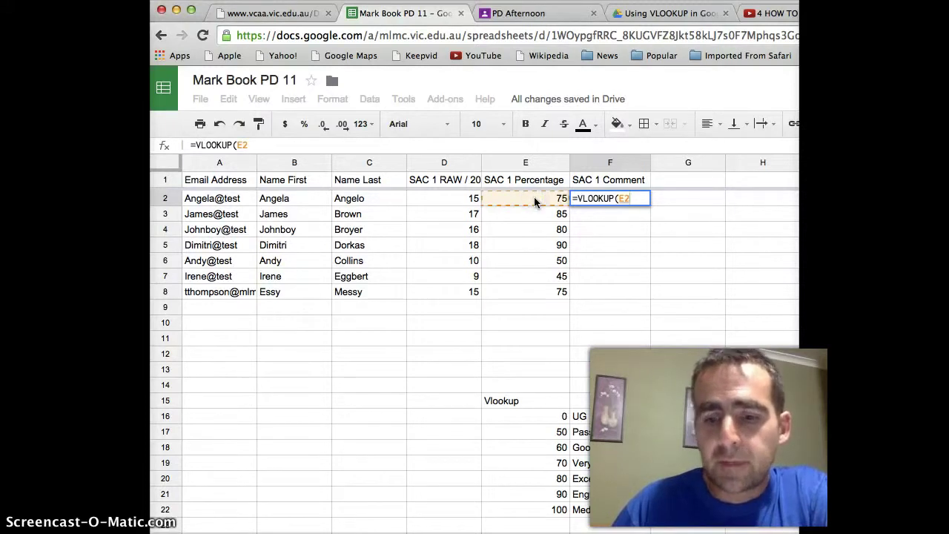
pyautogui.write(',')
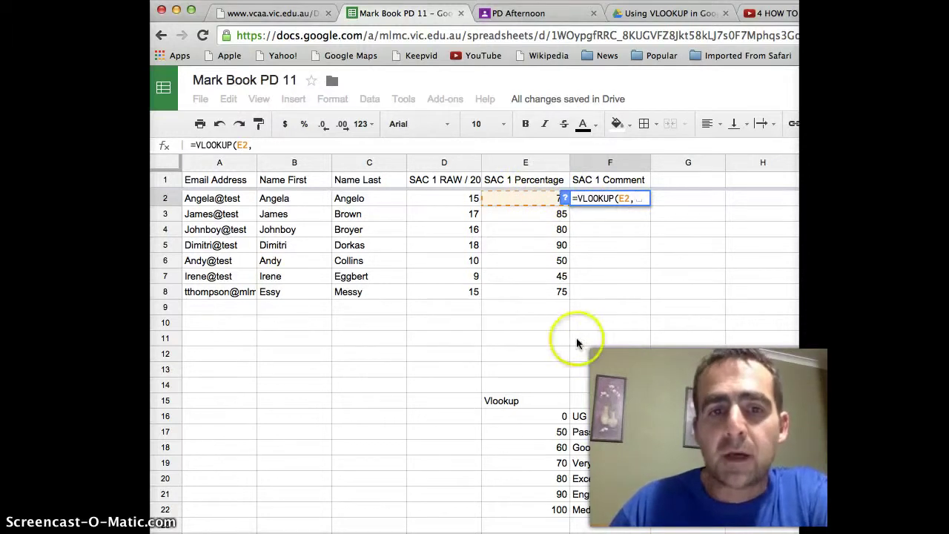
# Add the grade table E16:F22 as the lookup range in F2's formula
pyautogui.click(532, 417)
pyautogui.moveTo(530, 417); pyautogui.dragTo(599, 511)
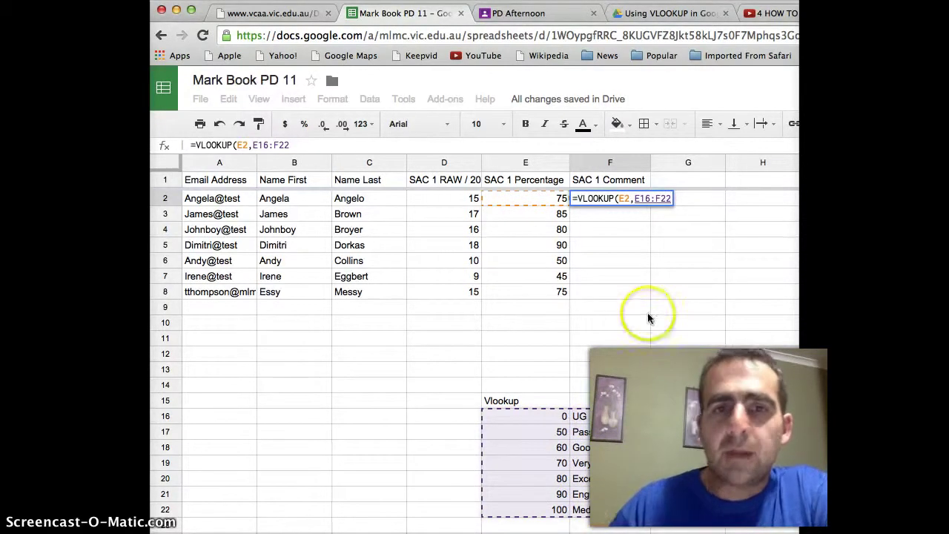
pyautogui.click(576, 198)
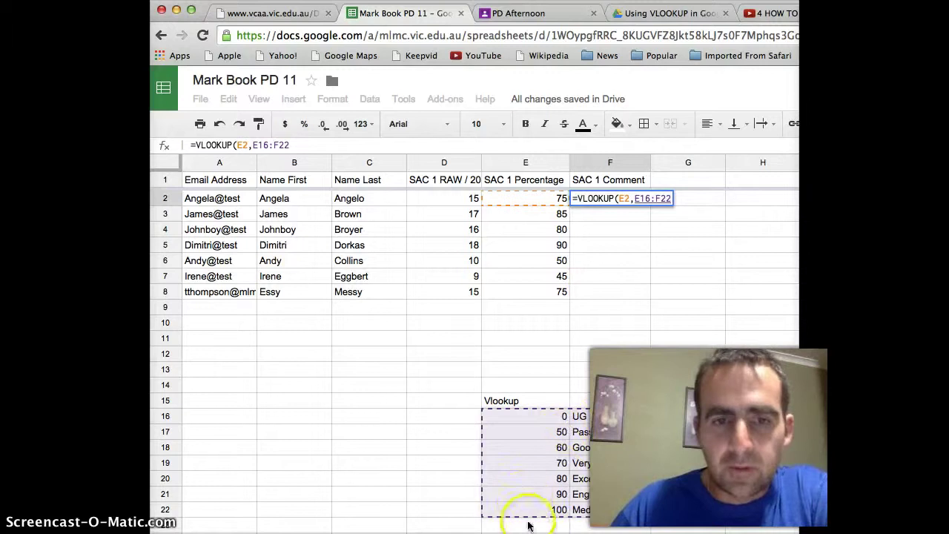
# Anchor the lookup range as $E$16:$F$22 and add a comma for the column index
pyautogui.click(635, 196)
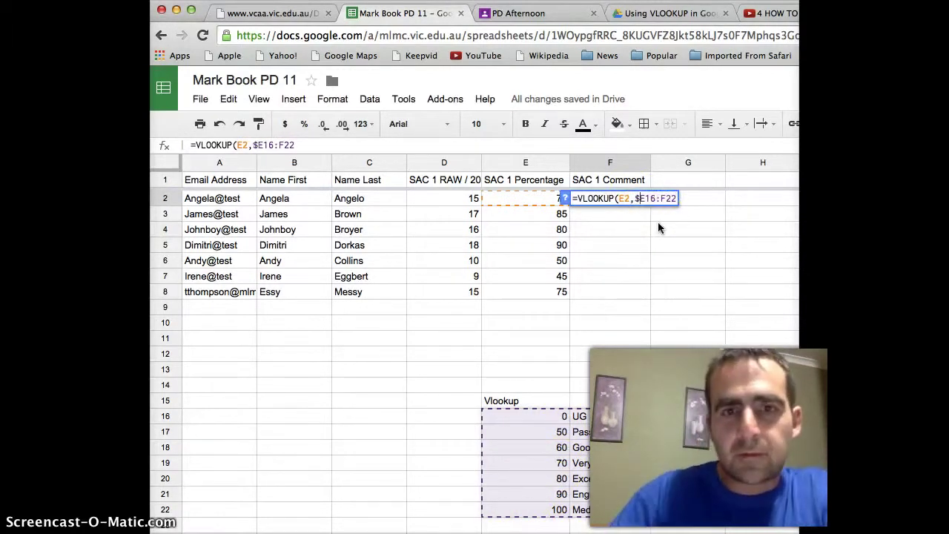
pyautogui.click(636, 198)
pyautogui.write('$')
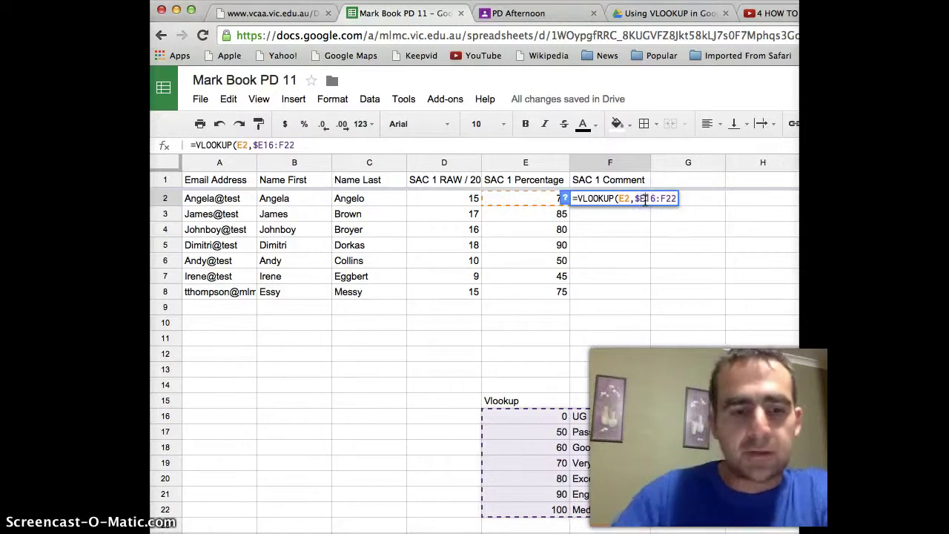
pyautogui.click(644, 198)
pyautogui.write('$')
pyautogui.click(664, 198)
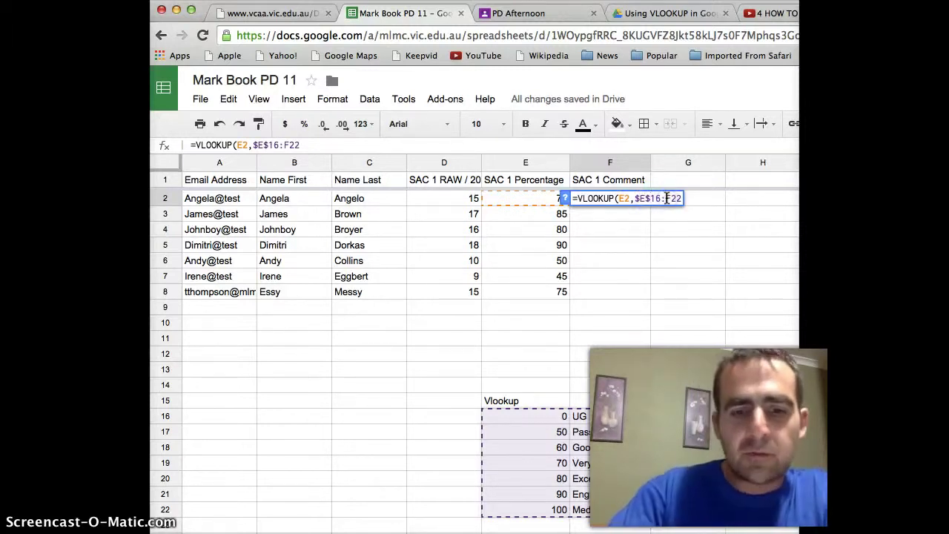
pyautogui.write('$')
pyautogui.click(679, 198)
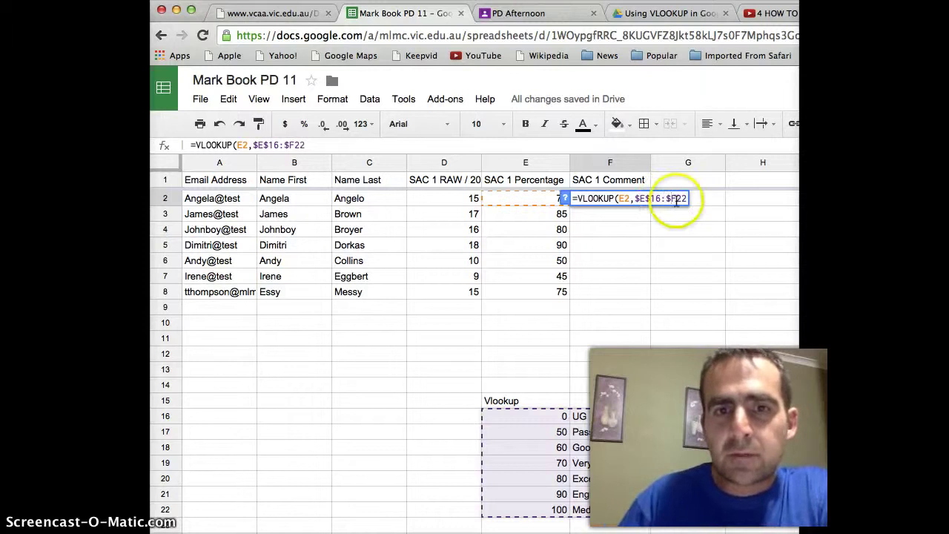
pyautogui.write('$')
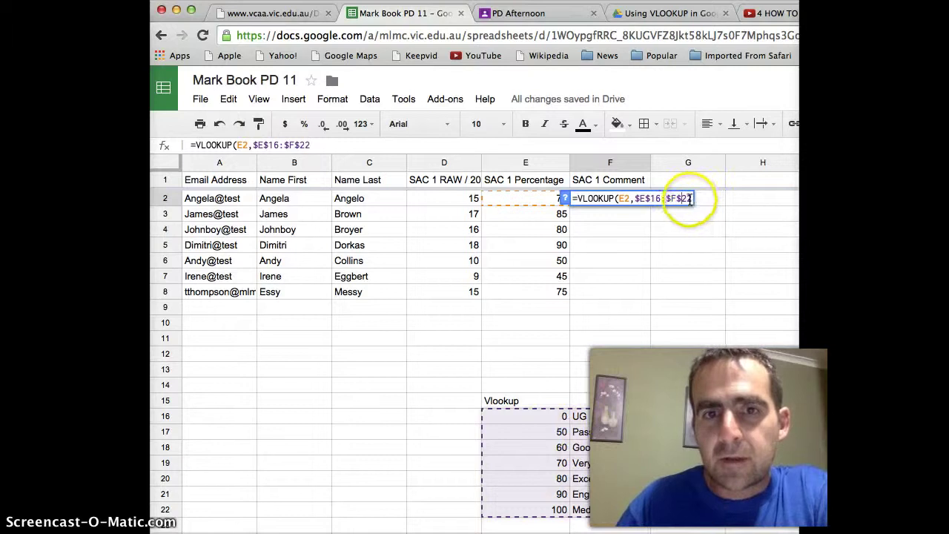
pyautogui.write(',')
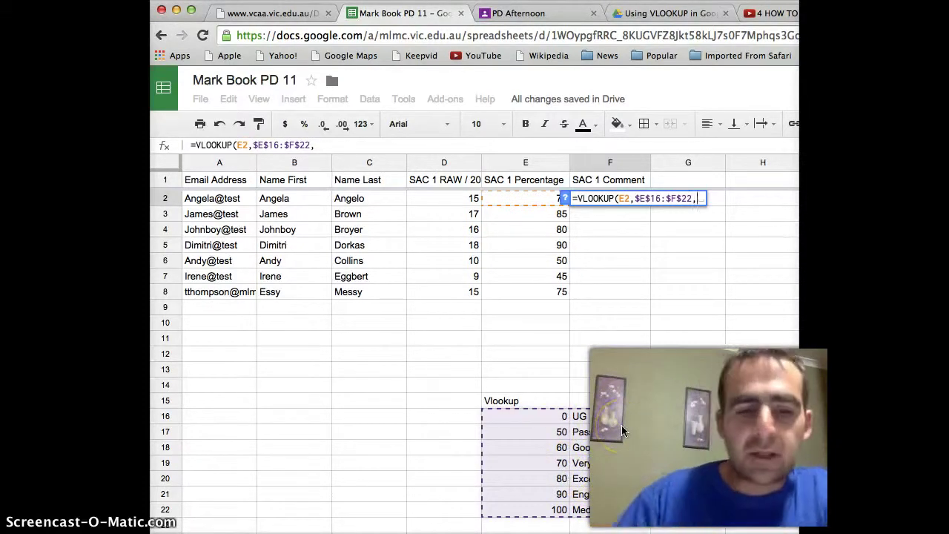
# Complete F2 as =VLOOKUP(E2,$E$16:$F$22,2), returning 'Very Good' for the 75% score
pyautogui.write('2')
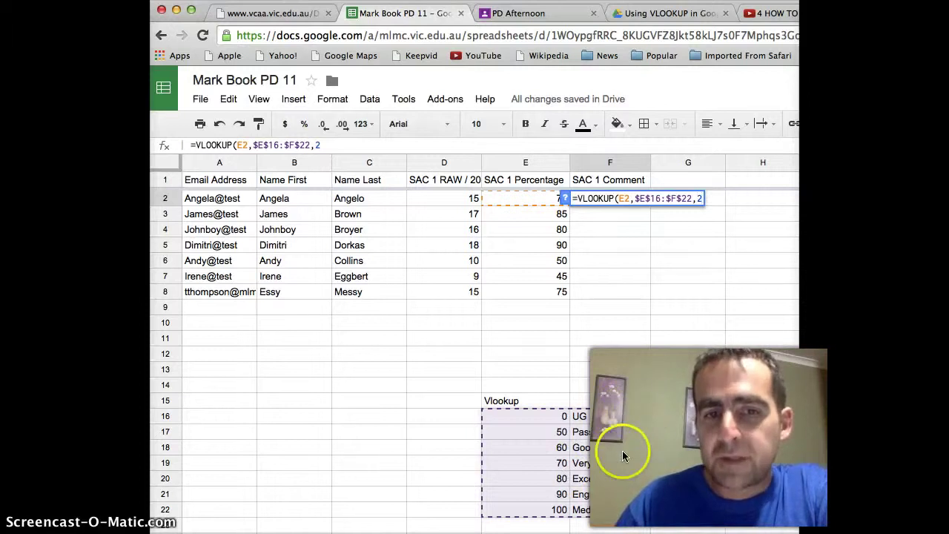
pyautogui.write(')')
pyautogui.click(640, 315)
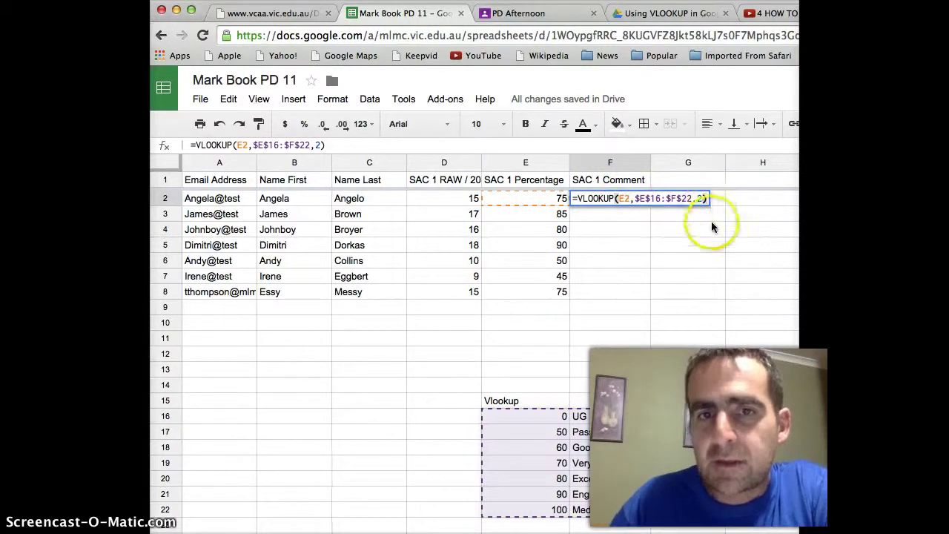
pyautogui.press('Return')
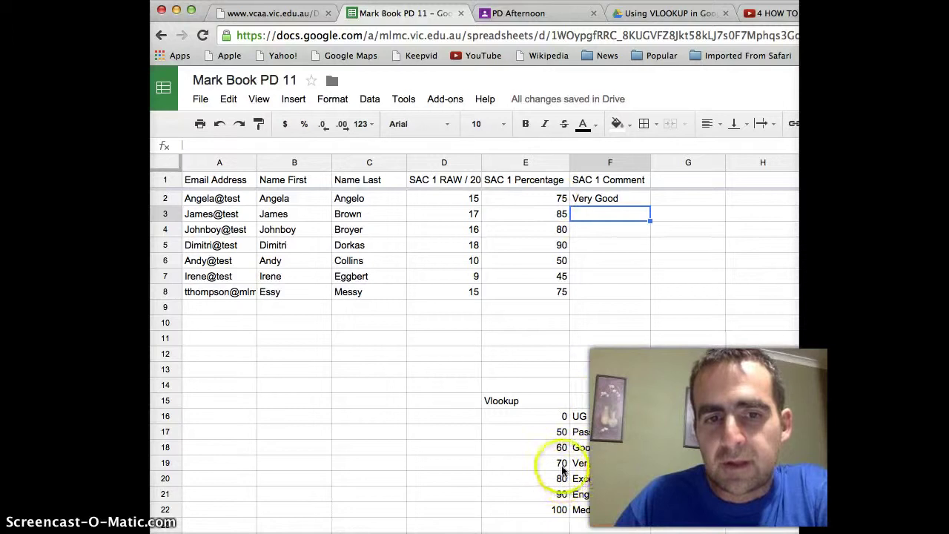
pyautogui.click(604, 195)
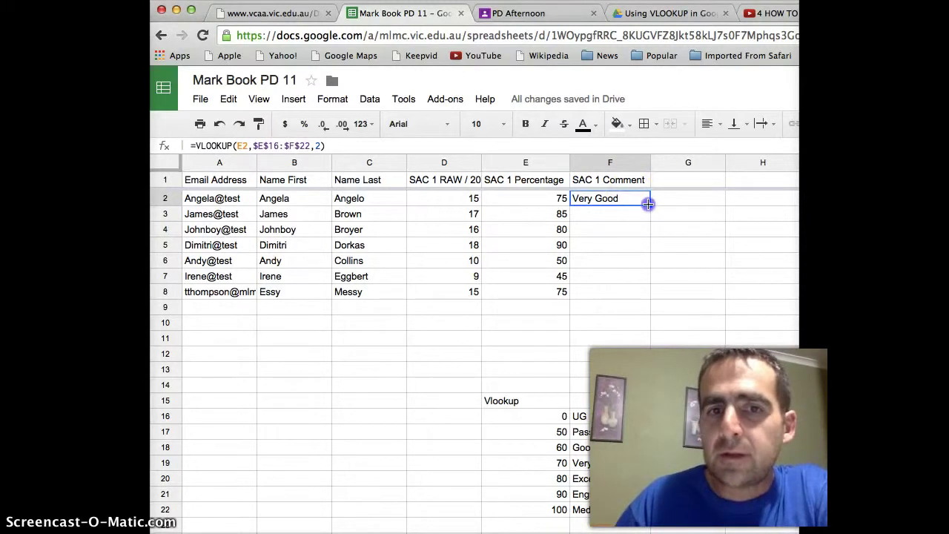
# Fill F2's formula down to F8 and verify the copied formulas in F7 and F8
pyautogui.moveTo(648, 204); pyautogui.dragTo(642, 289)
pyautogui.click(681, 307)
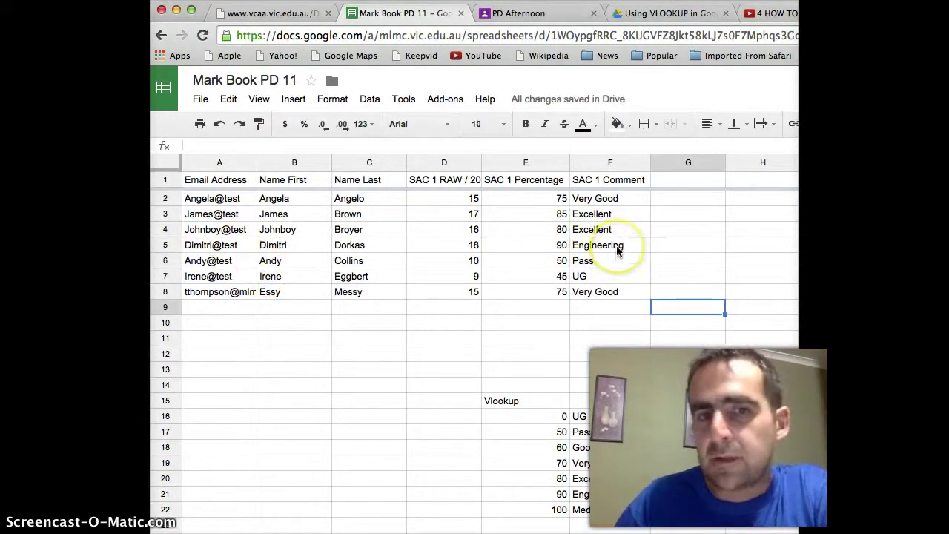
pyautogui.click(593, 279)
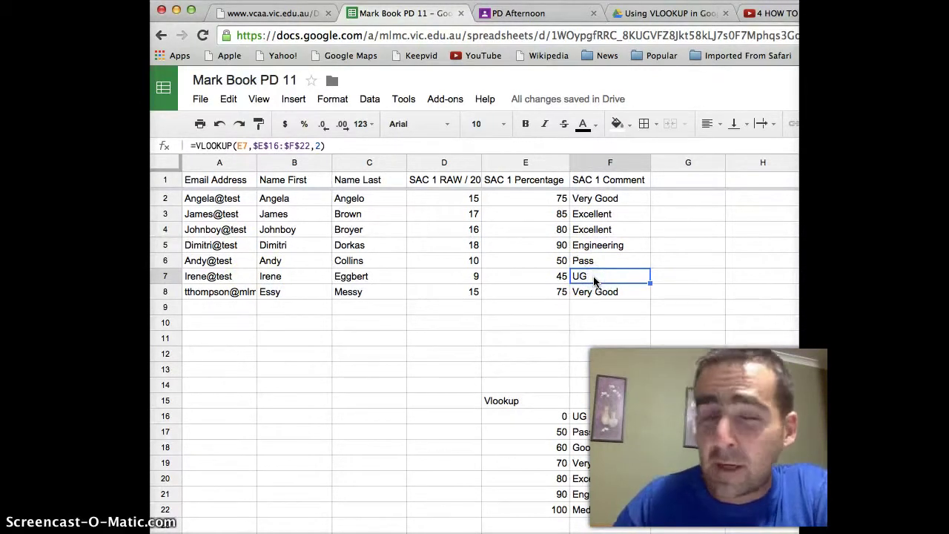
pyautogui.click(648, 295)
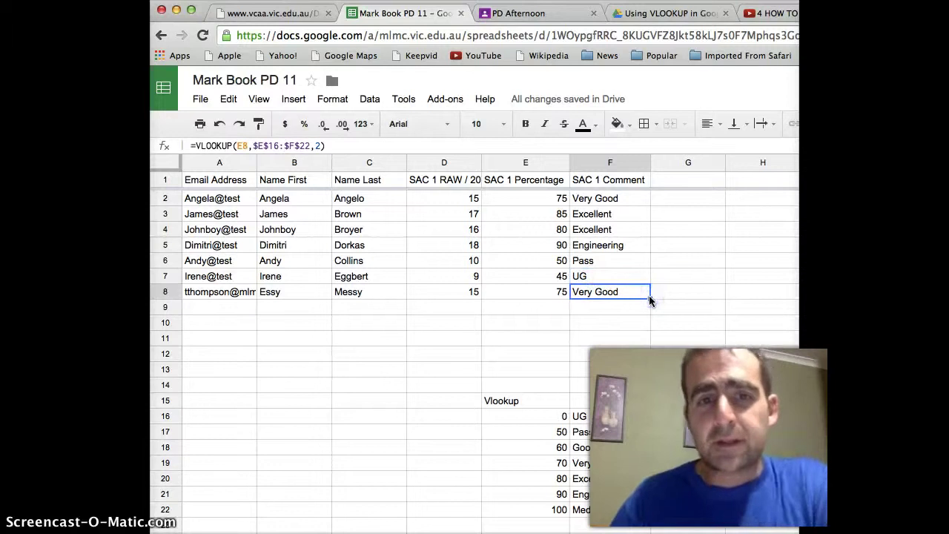
pyautogui.click(655, 306)
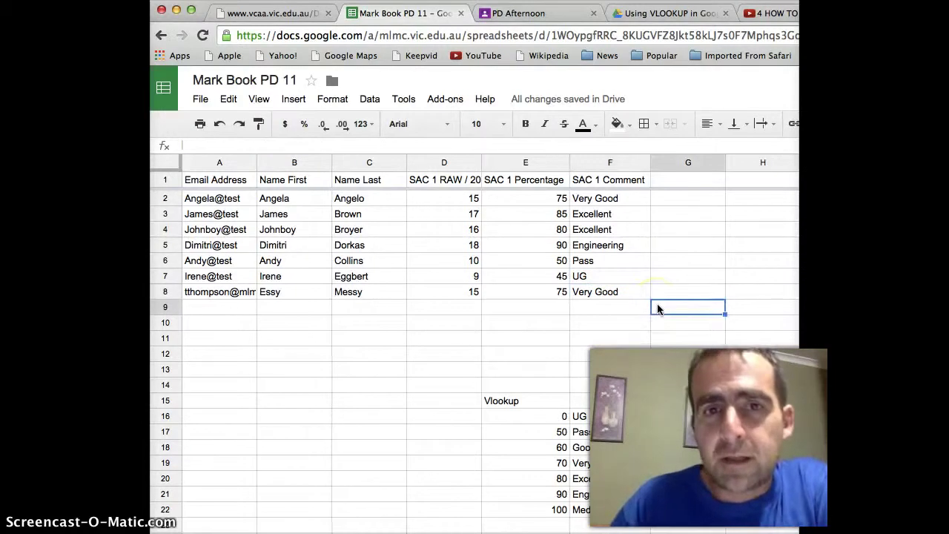